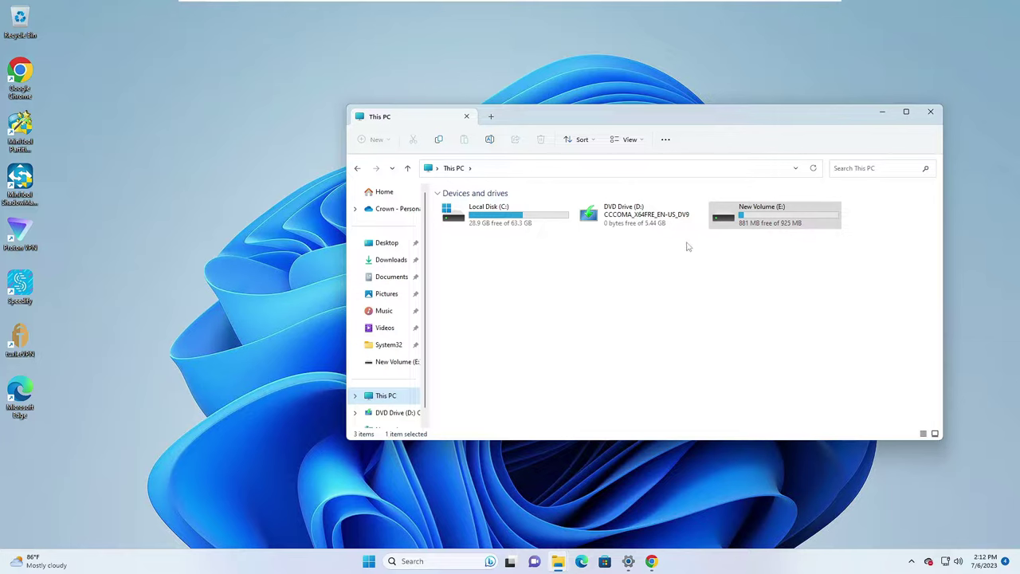
Open New Volume (E:) and play the video stored on it.
{"action": "mouse_move", "coordinate": [764, 224]}
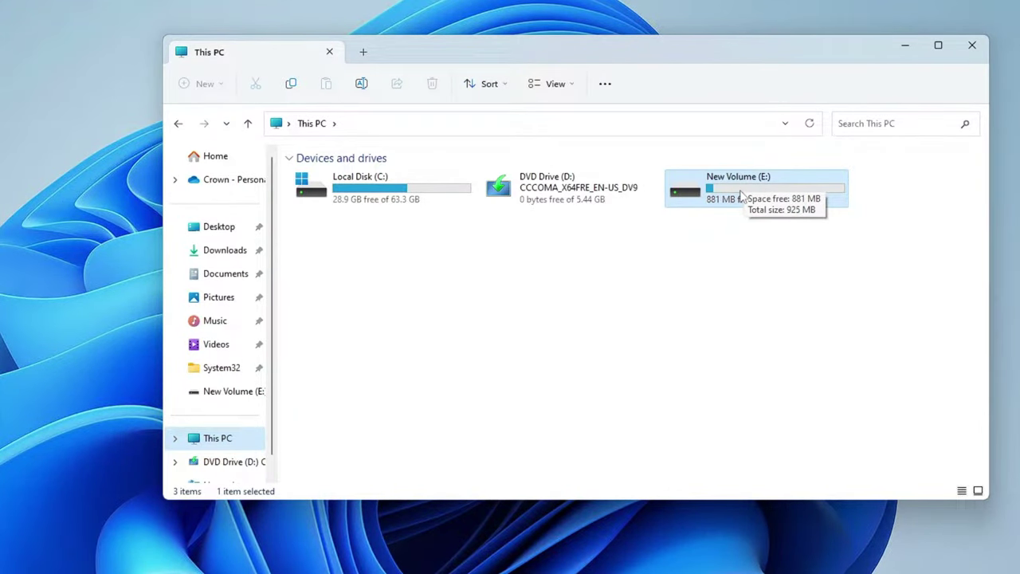
{"action": "double_click", "coordinate": [740, 193]}
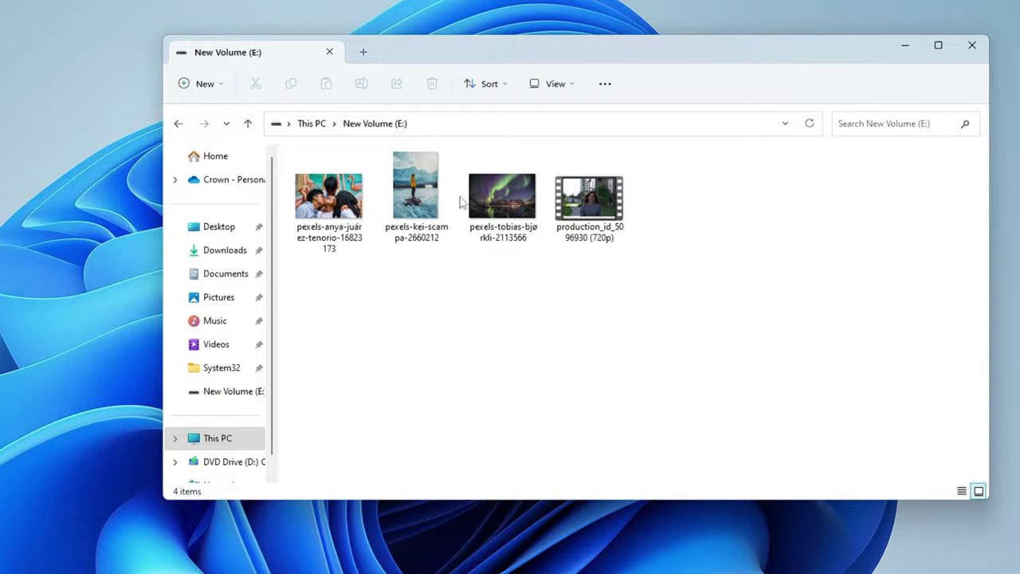
{"action": "mouse_move", "coordinate": [492, 201]}
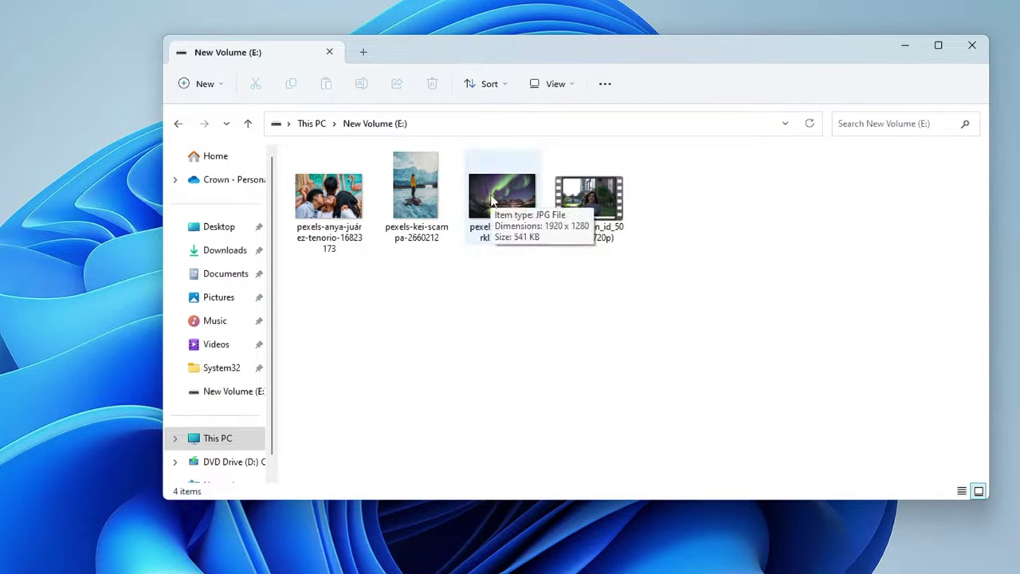
{"action": "double_click", "coordinate": [597, 199]}
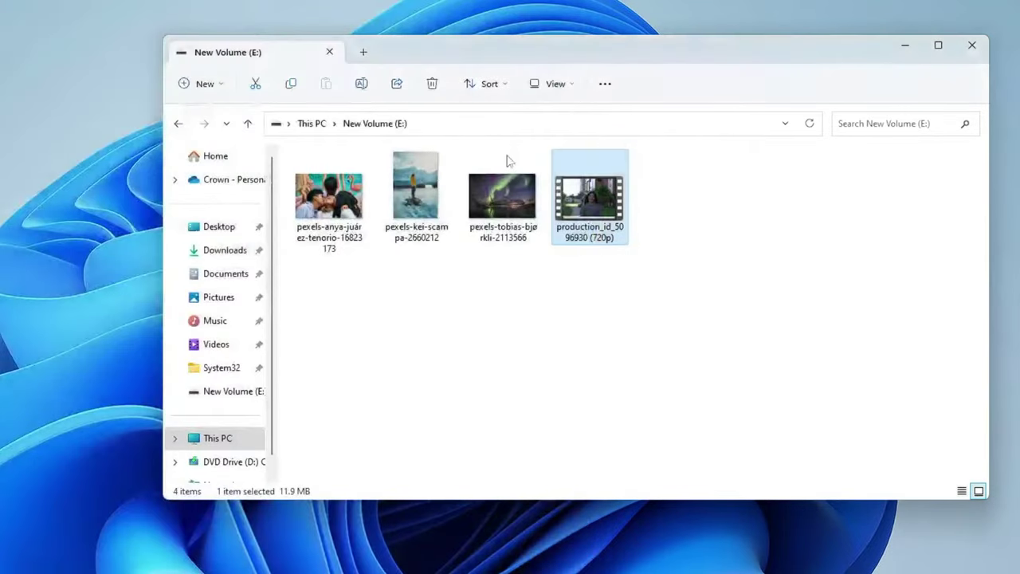
View the aurora photo in Photos, then close the viewer.
{"action": "double_click", "coordinate": [498, 195]}
{"action": "scroll", "coordinate": [494, 198], "scroll_direction": "down", "scroll_amount": 1}
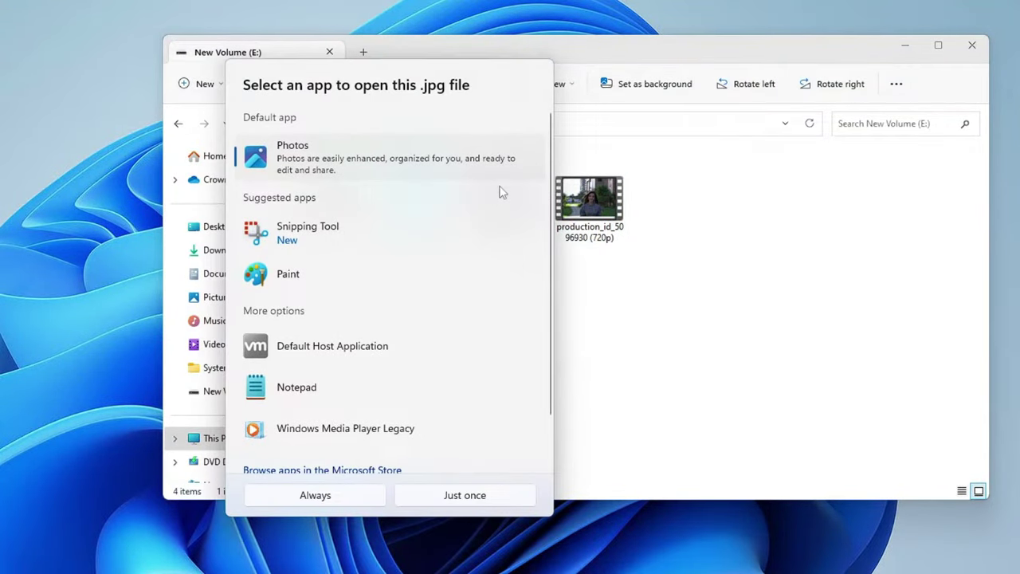
{"action": "left_click", "coordinate": [315, 495]}
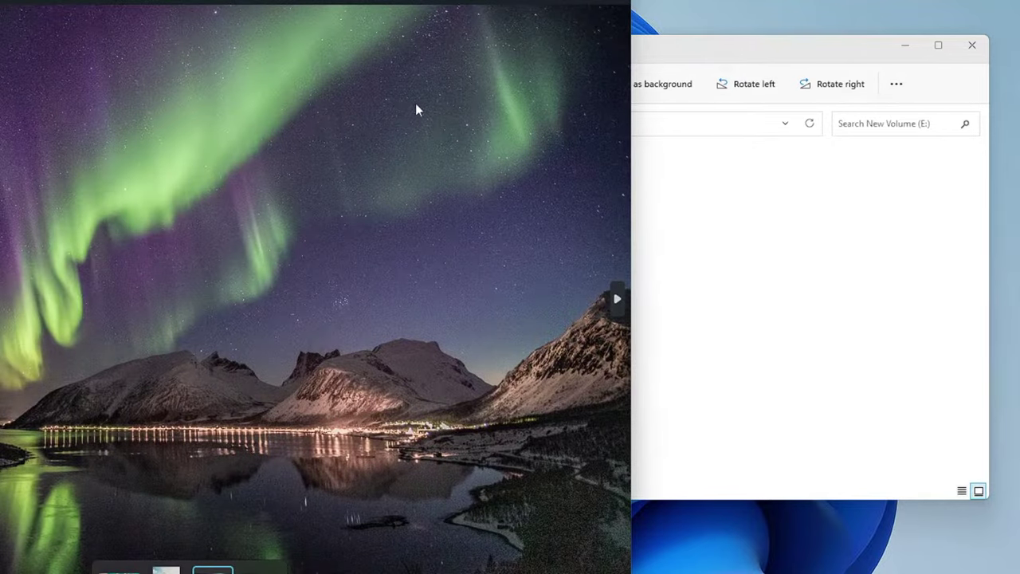
{"action": "key", "text": "alt+F4"}
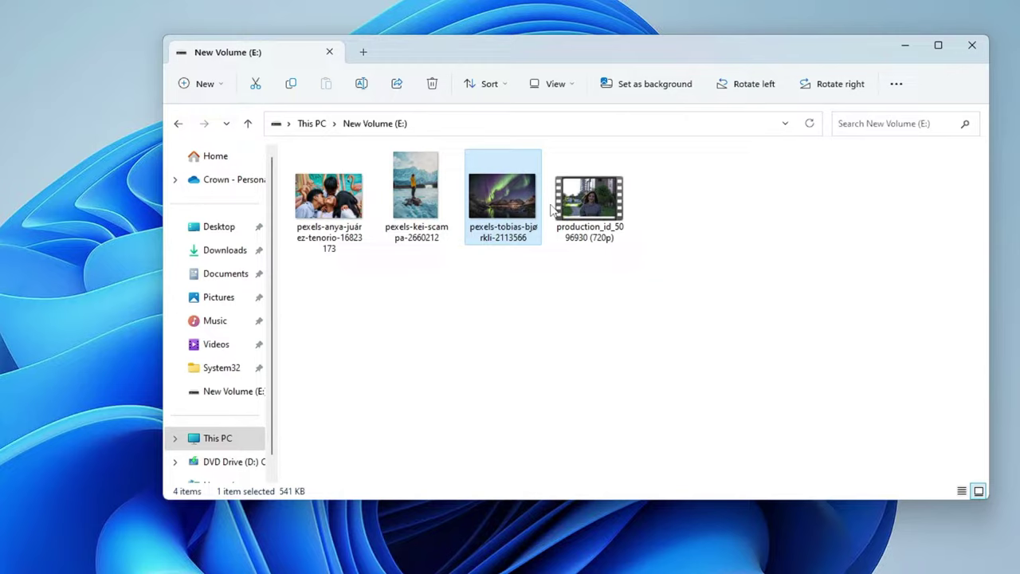
Permanently delete all four media files on E: with Shift+Delete and close the empty Recycle Bin.
{"action": "left_click", "coordinate": [629, 266]}
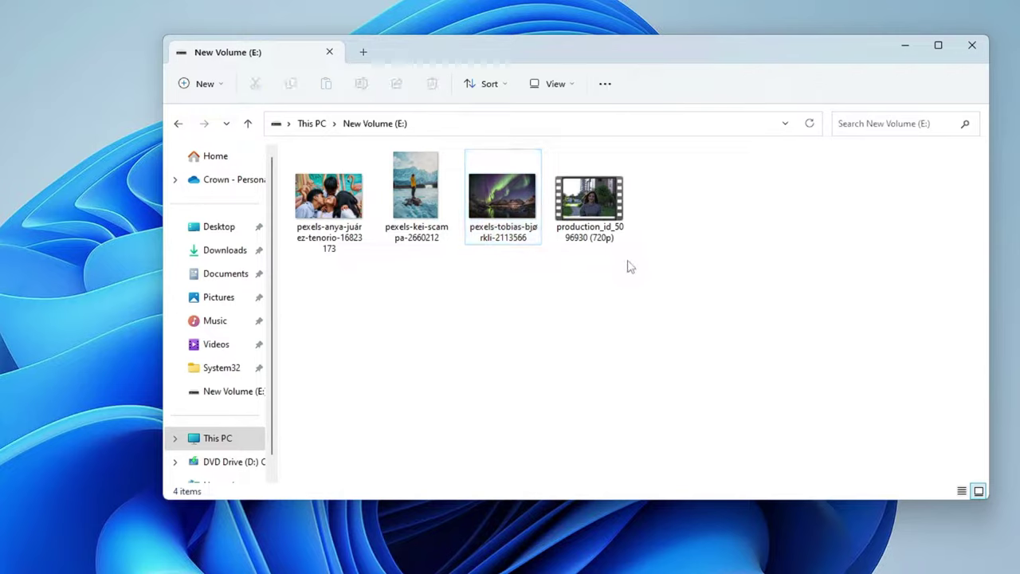
{"action": "key", "text": "ctrl+a"}
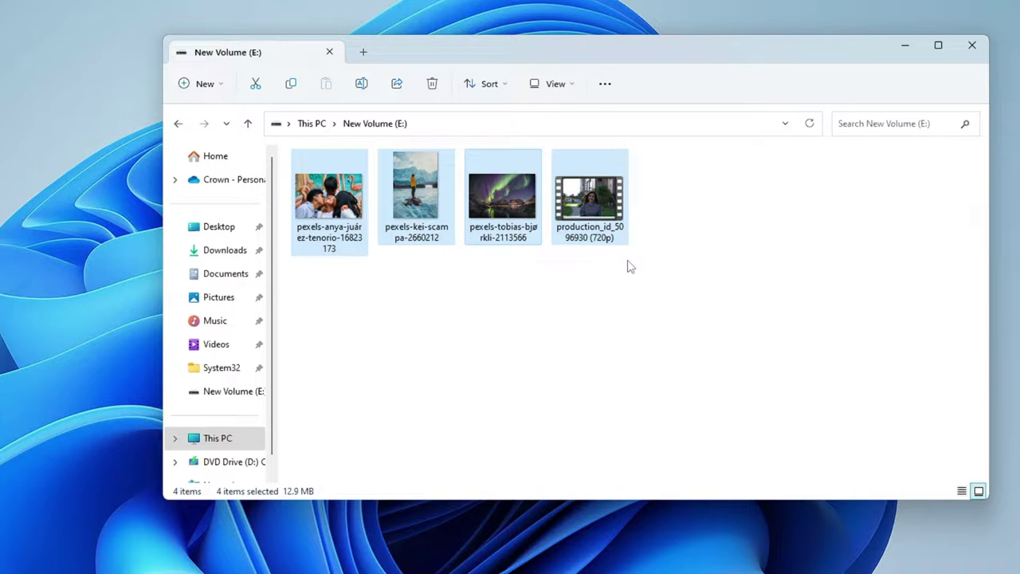
{"action": "key", "text": "shift+Delete"}
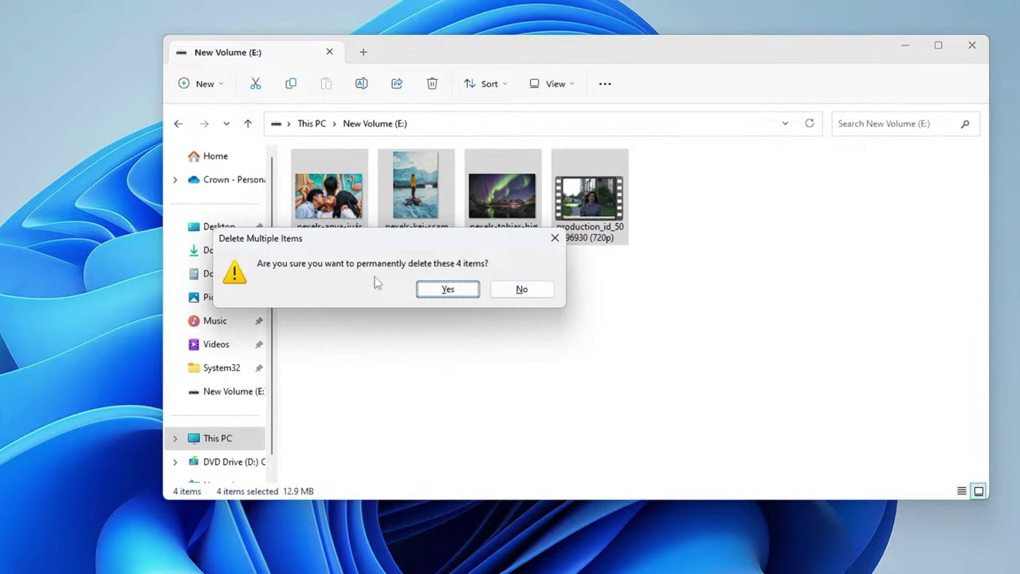
{"action": "left_click", "coordinate": [448, 290]}
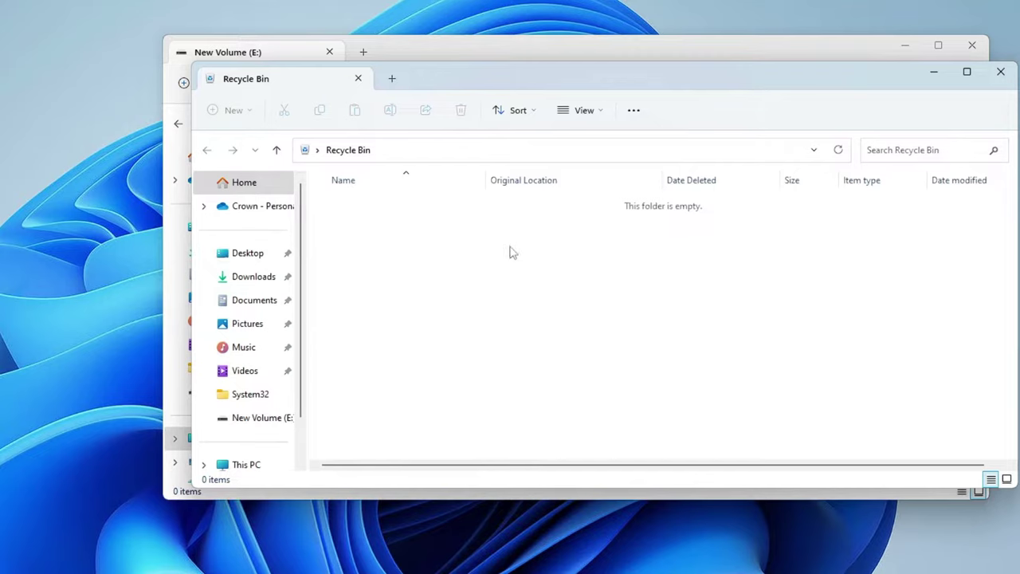
{"action": "left_click", "coordinate": [1001, 71]}
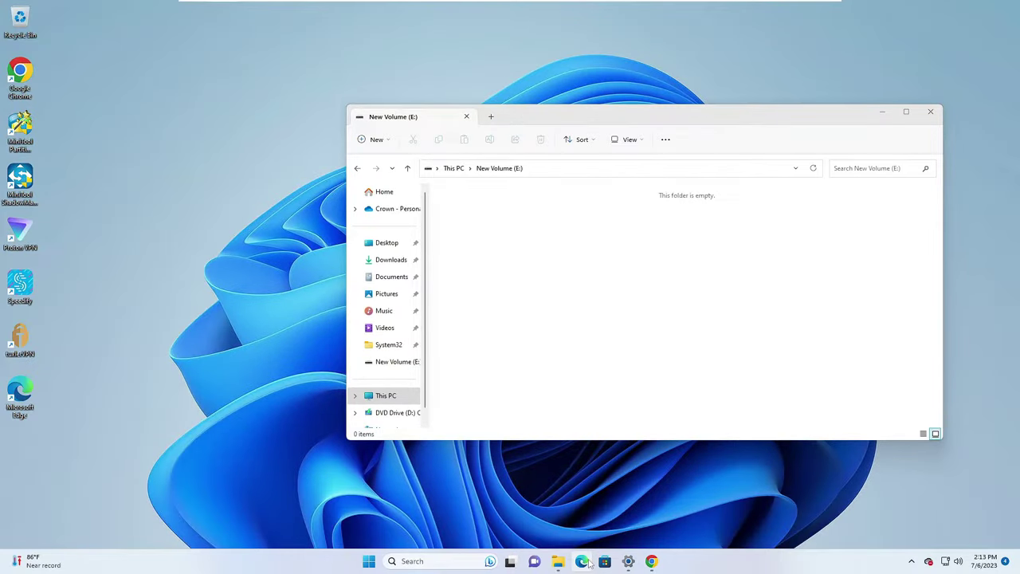
Download testdisk-7.2-WIP.win.zip via the PhotoRec wiki's Download TestDisk & PhotoRec link.
{"action": "left_click", "coordinate": [651, 561]}
{"action": "scroll", "coordinate": [322, 233], "scroll_direction": "down", "scroll_amount": 5}
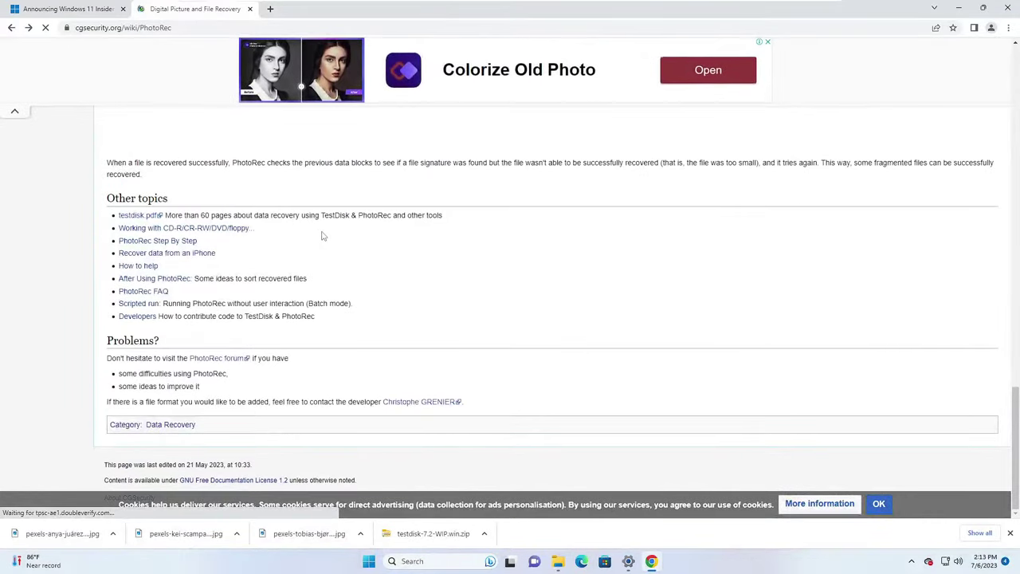
{"action": "scroll", "coordinate": [322, 232], "scroll_direction": "up", "scroll_amount": 20}
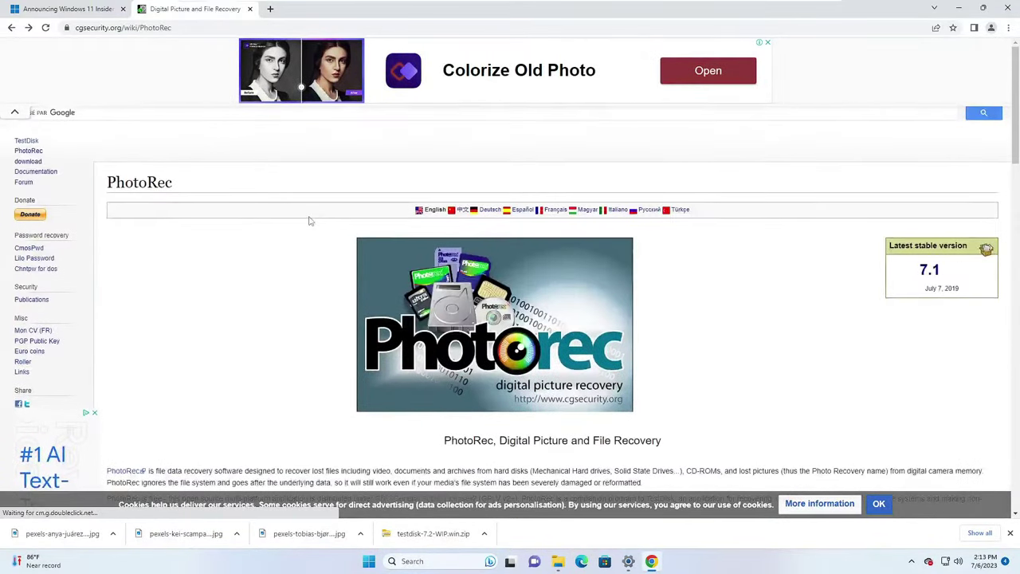
{"action": "scroll", "coordinate": [311, 221], "scroll_direction": "down", "scroll_amount": 4}
{"action": "scroll", "coordinate": [306, 221], "scroll_direction": "down", "scroll_amount": 3}
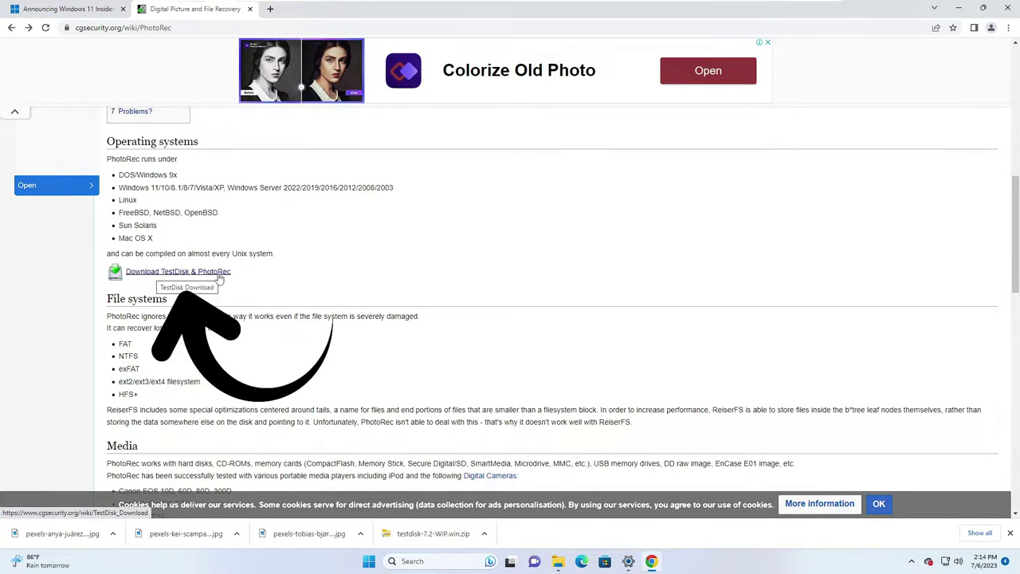
{"action": "left_click", "coordinate": [219, 277]}
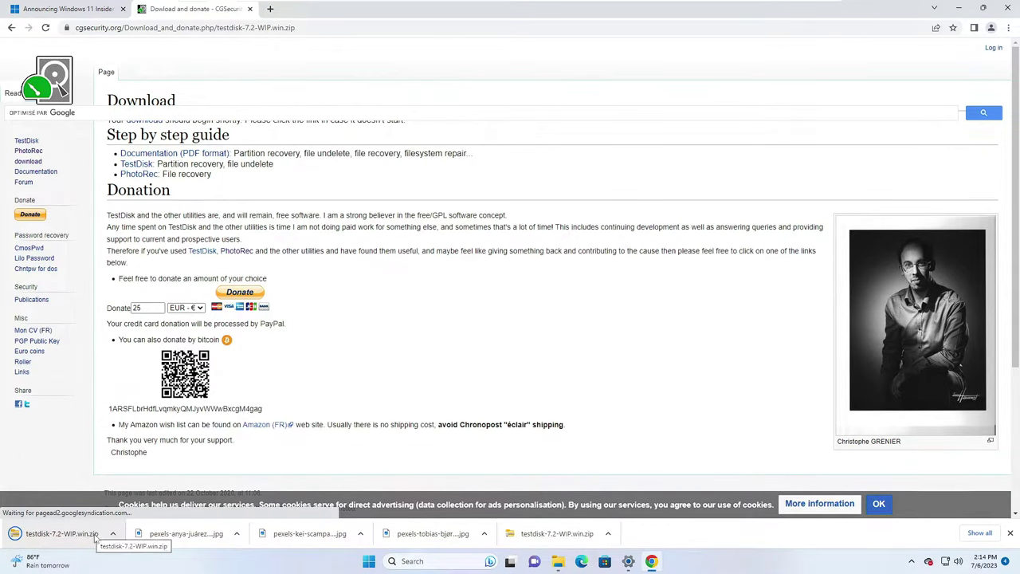
Locate the downloaded testdisk zip and extract it into the suggested folder.
{"action": "right_click", "coordinate": [96, 539]}
{"action": "left_click", "coordinate": [125, 505]}
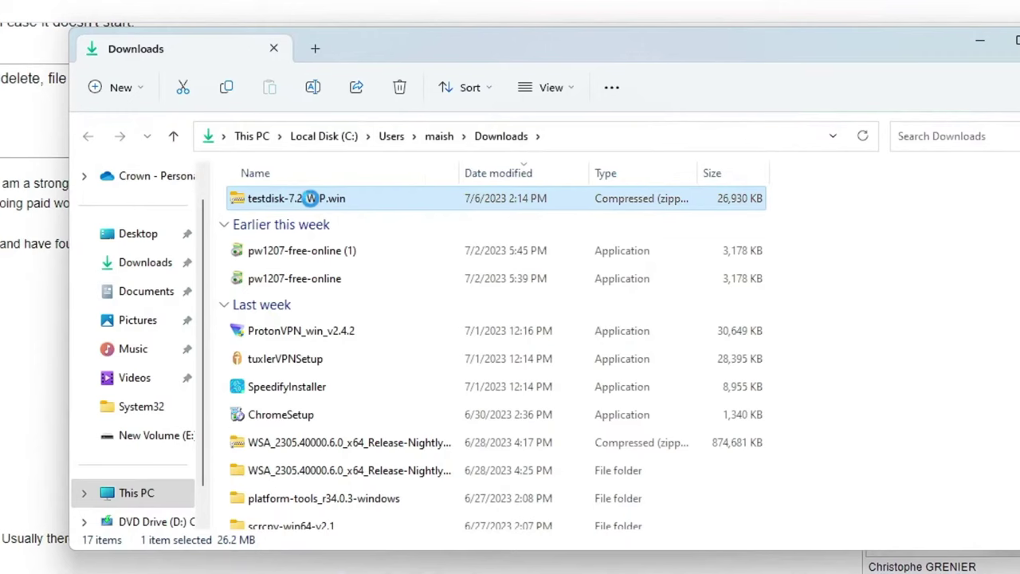
{"action": "right_click", "coordinate": [509, 225]}
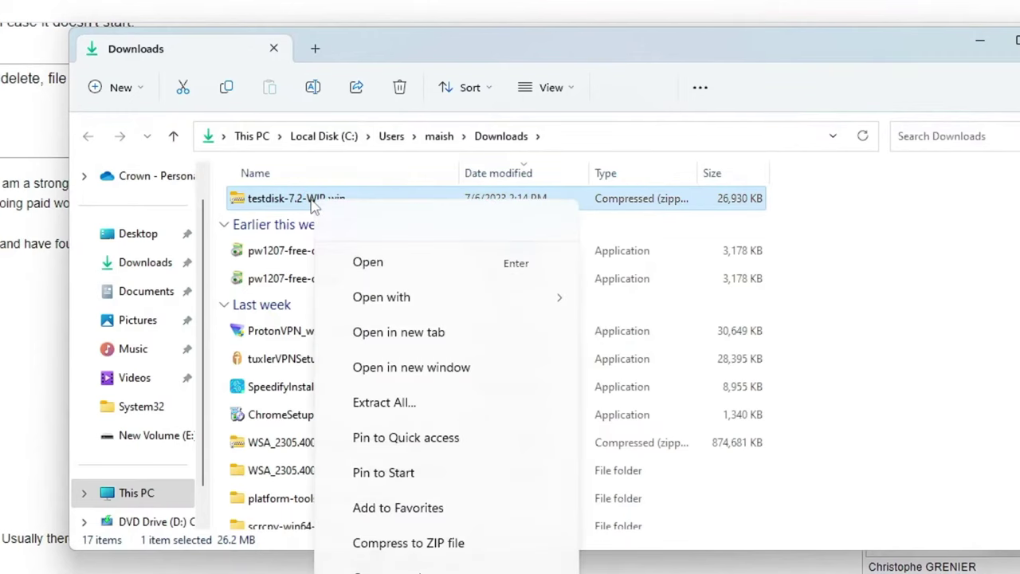
{"action": "left_click", "coordinate": [415, 376]}
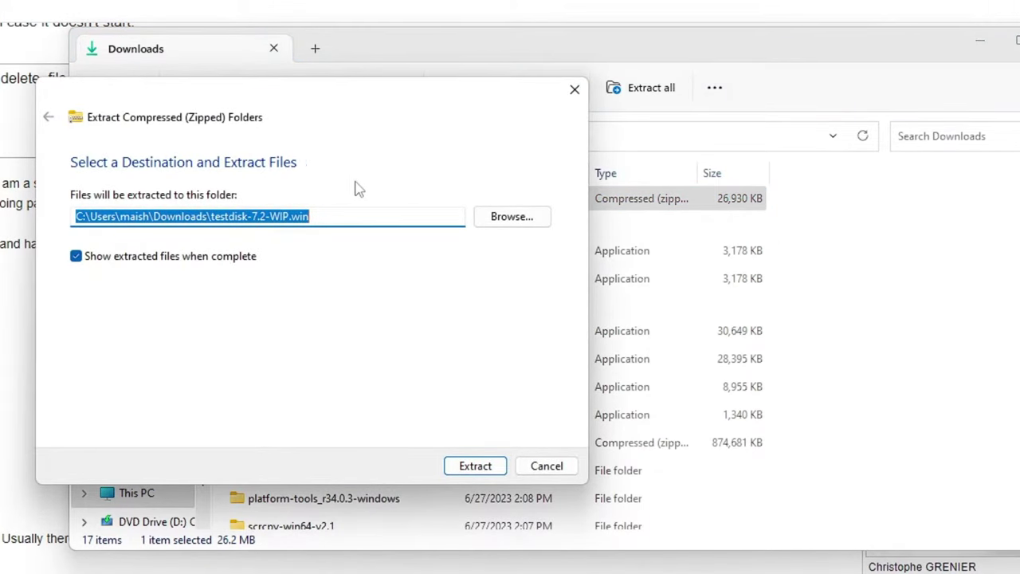
{"action": "left_click", "coordinate": [475, 466]}
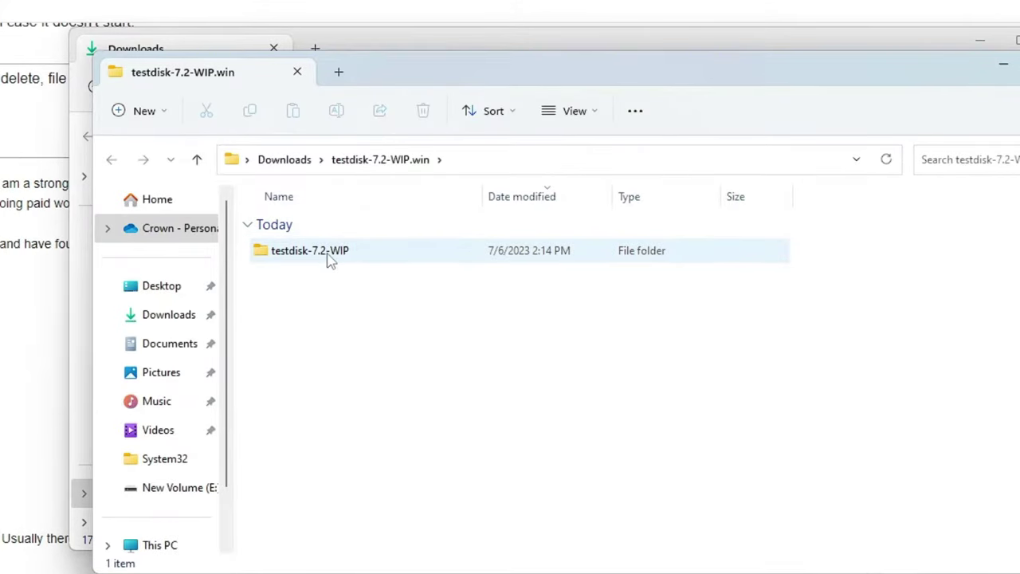
Open the extracted testdisk-7.2-WIP folder and scroll down to qphotorec_win.
{"action": "left_click", "coordinate": [303, 255]}
{"action": "left_click", "coordinate": [325, 263]}
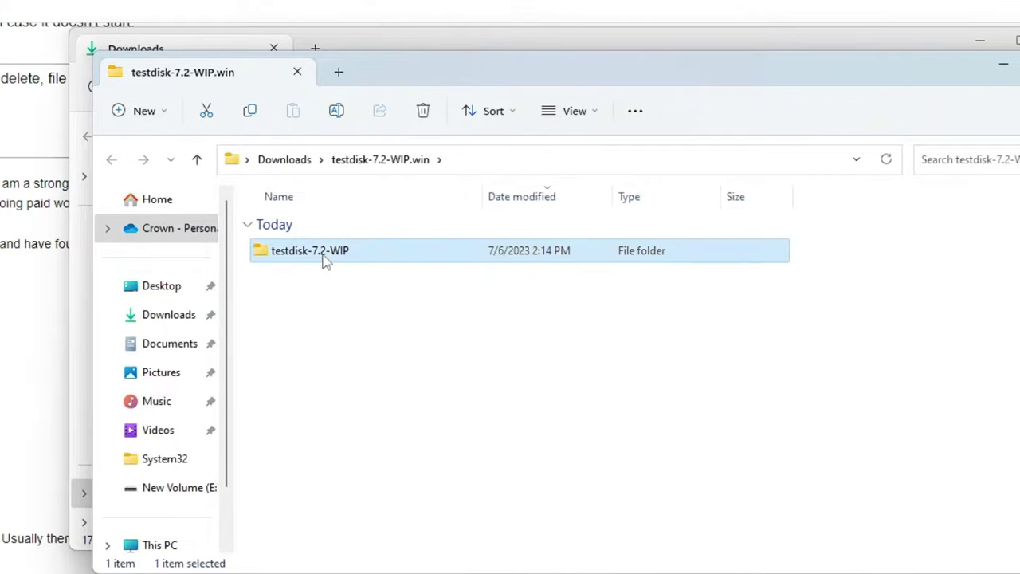
{"action": "double_click", "coordinate": [325, 263]}
{"action": "scroll", "coordinate": [321, 266], "scroll_direction": "down", "scroll_amount": 1}
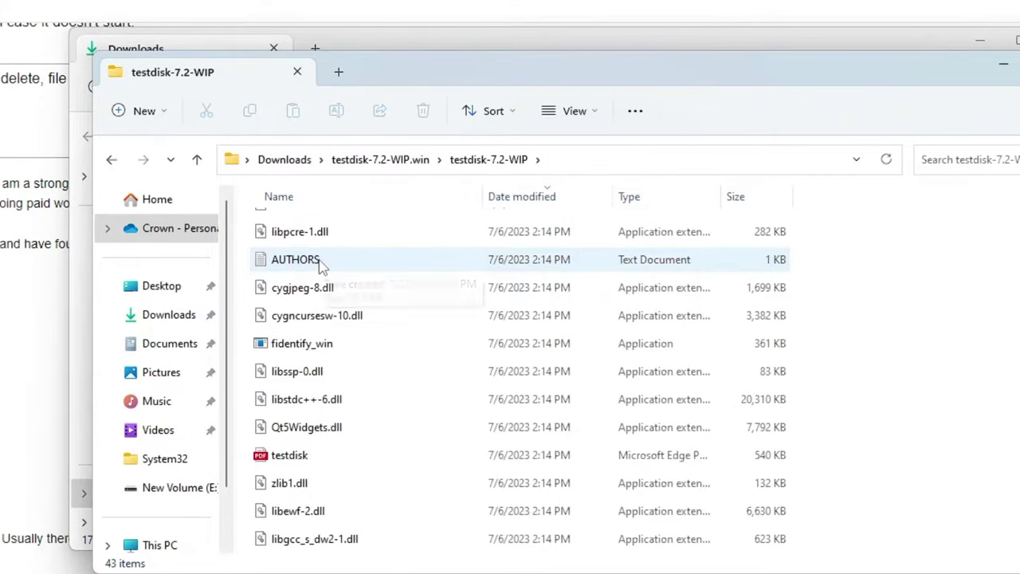
{"action": "scroll", "coordinate": [321, 266], "scroll_direction": "down", "scroll_amount": 4}
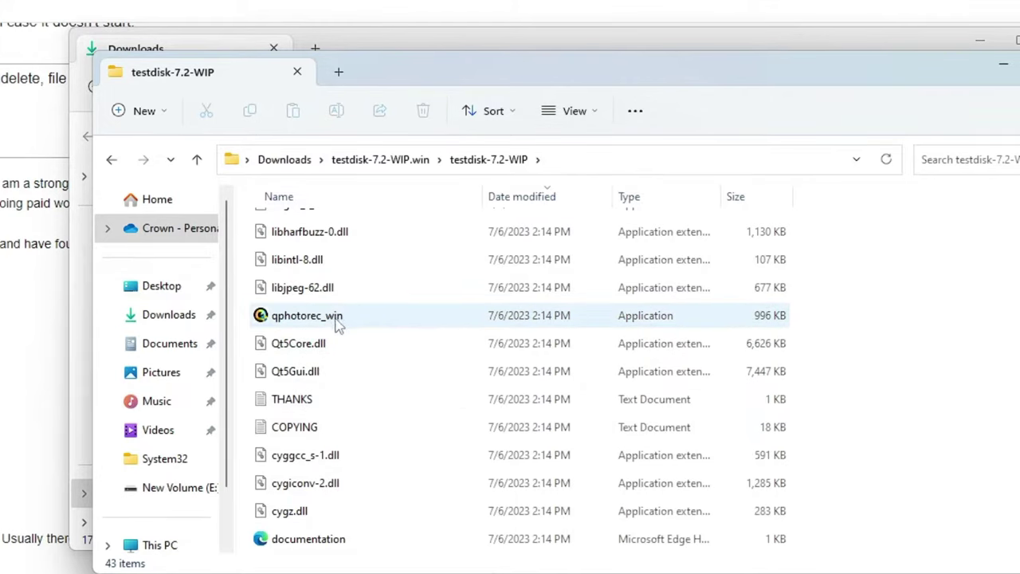
{"action": "mouse_move", "coordinate": [339, 323]}
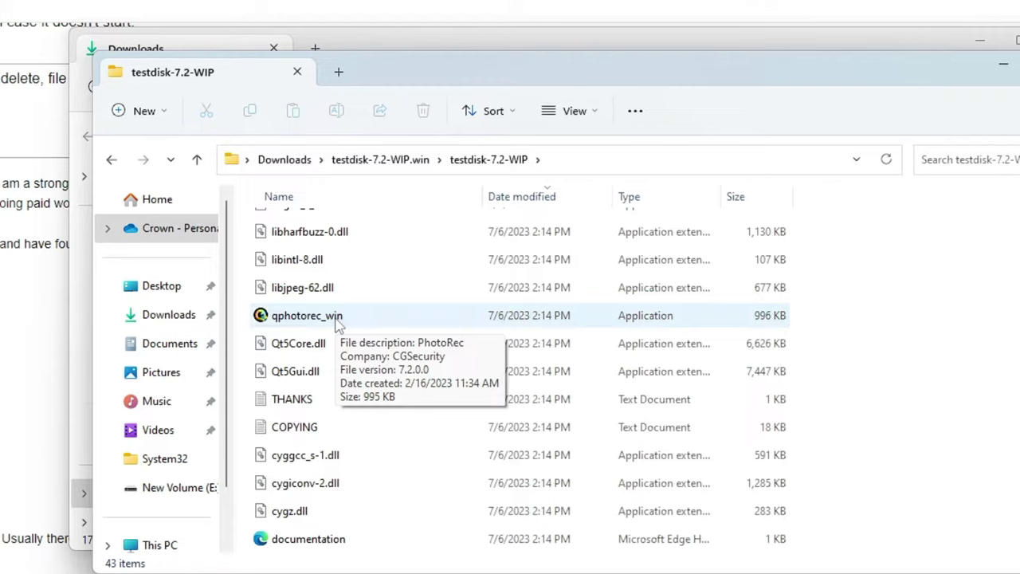
Run qphotorec_win as administrator.
{"action": "left_click", "coordinate": [333, 323]}
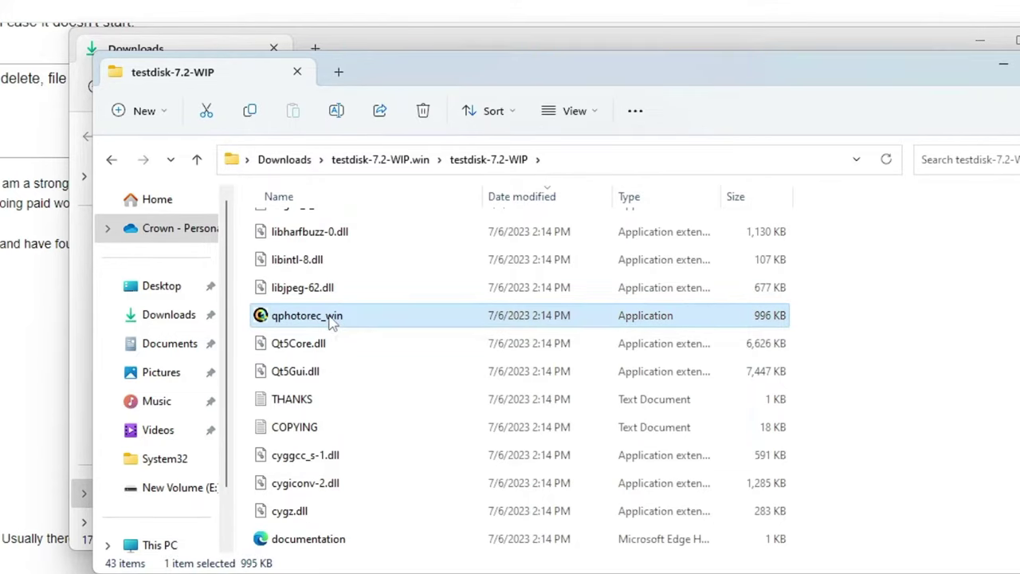
{"action": "right_click", "coordinate": [332, 322]}
{"action": "left_click", "coordinate": [393, 406]}
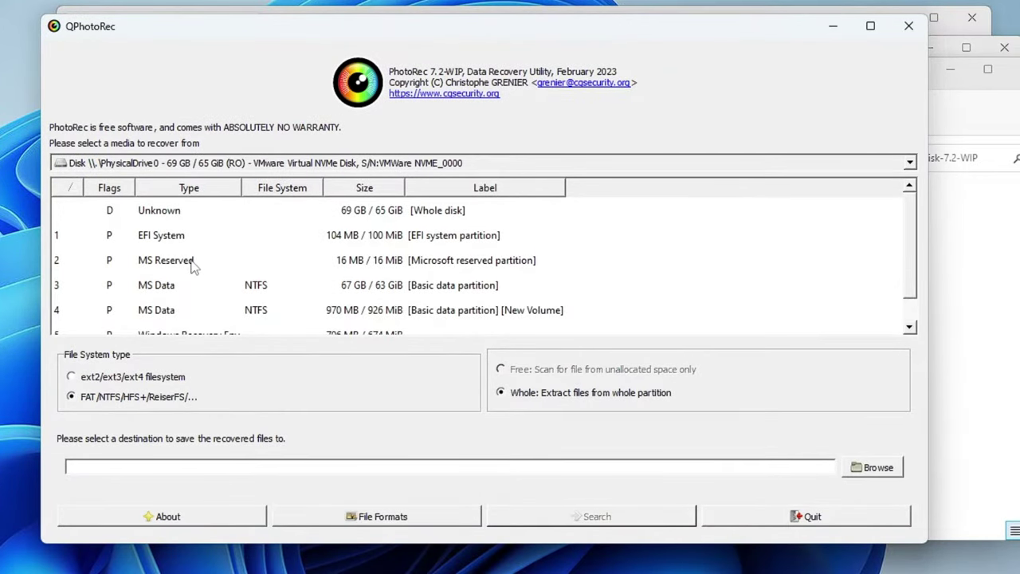
Select the 970 MB New Volume partition with Free scanning and browse for a destination.
{"action": "scroll", "coordinate": [191, 267], "scroll_direction": "down", "scroll_amount": 1}
{"action": "left_click", "coordinate": [358, 297]}
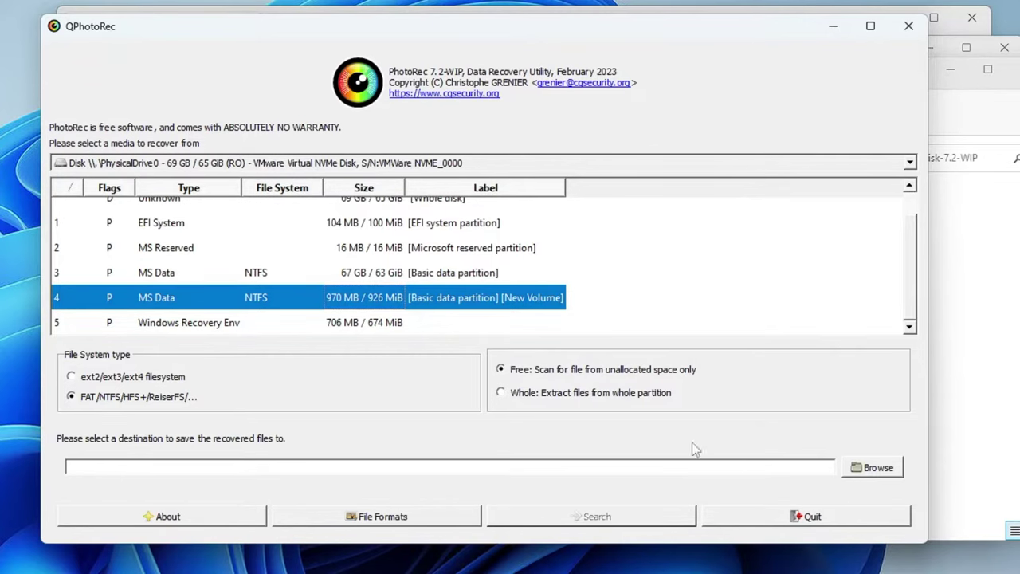
{"action": "left_click", "coordinate": [877, 469]}
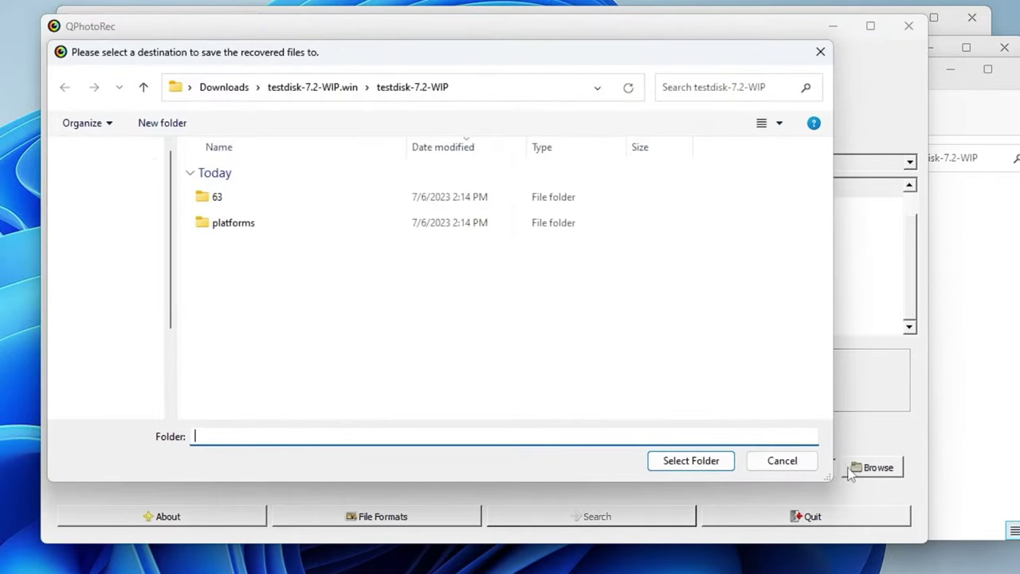
Choose New Volume (E:) under This PC as the recovery destination folder.
{"action": "scroll", "coordinate": [134, 355], "scroll_direction": "down", "scroll_amount": 1}
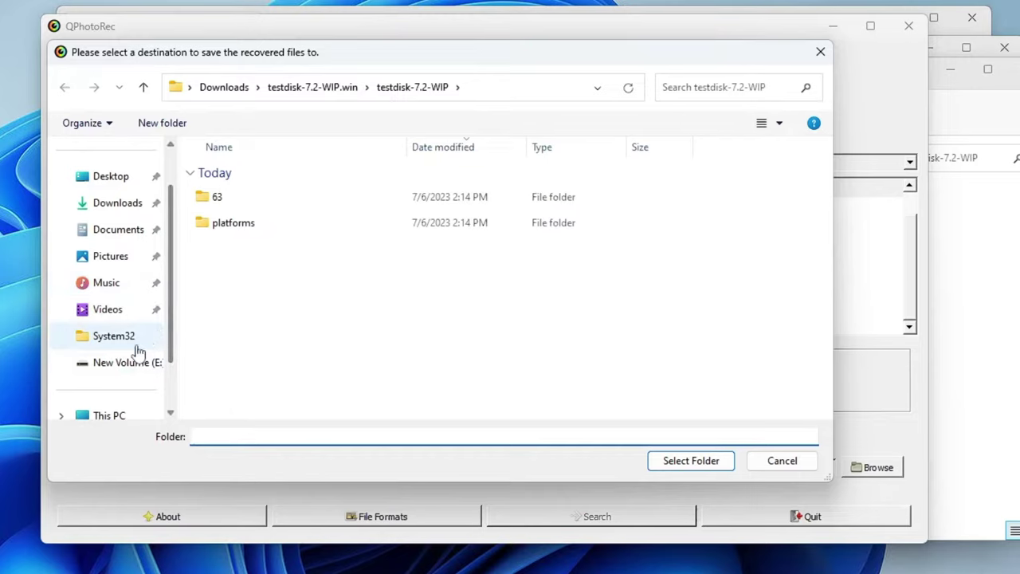
{"action": "scroll", "coordinate": [132, 358], "scroll_direction": "down", "scroll_amount": 1}
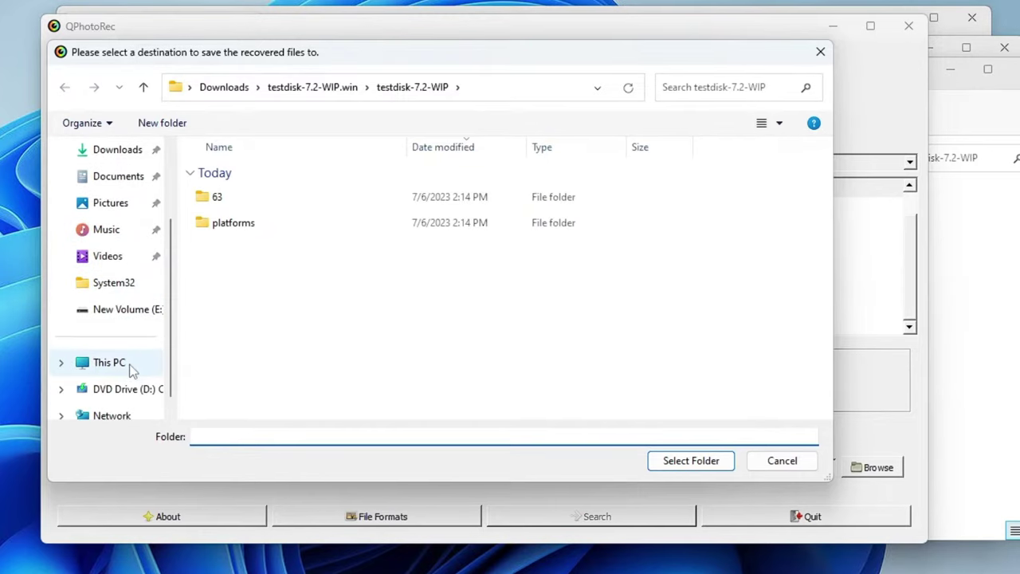
{"action": "left_click", "coordinate": [131, 364]}
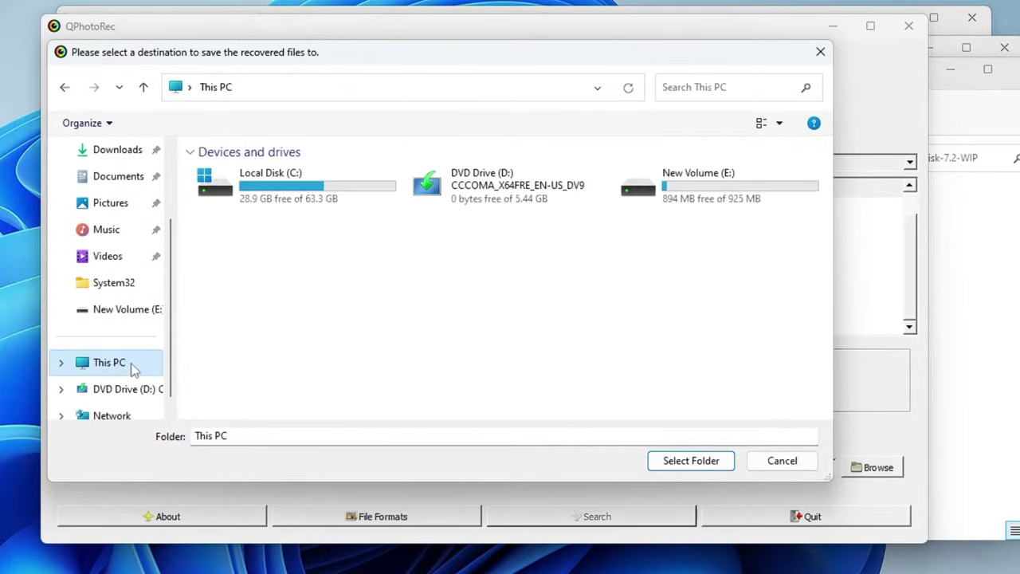
{"action": "left_click", "coordinate": [710, 182]}
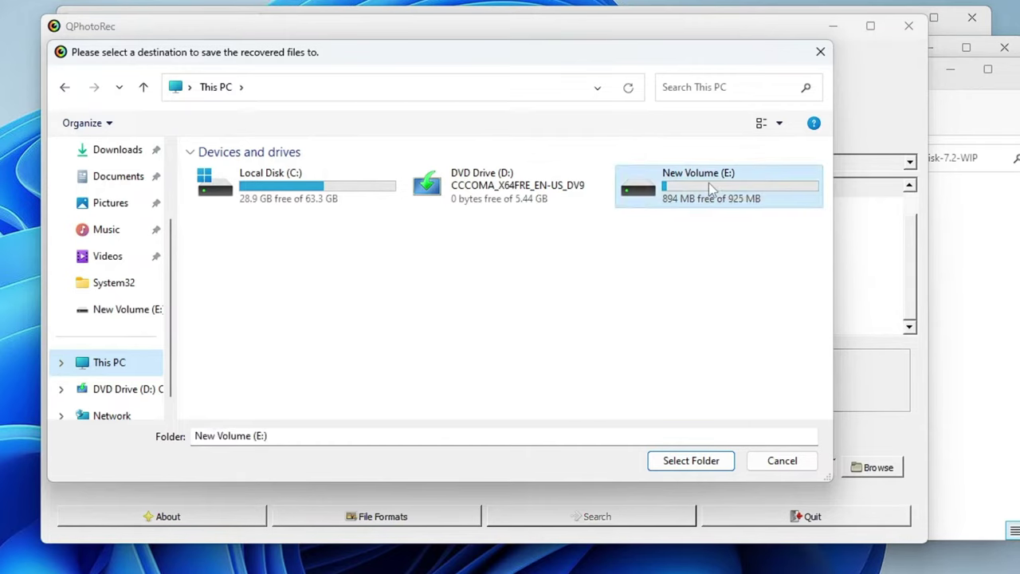
{"action": "left_click", "coordinate": [711, 470]}
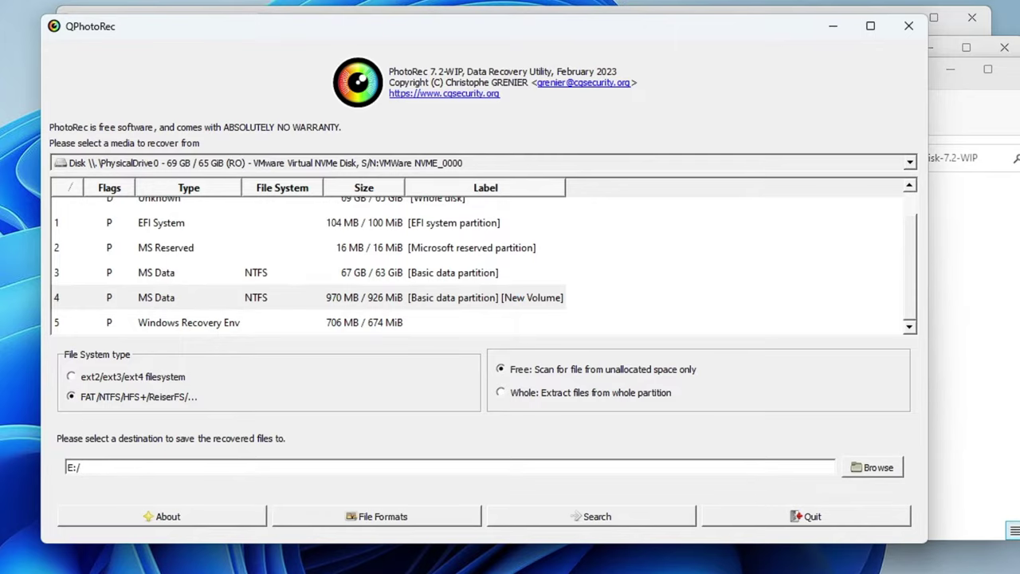
Start the search and let recovery finish with 80 files found.
{"action": "left_click", "coordinate": [608, 518]}
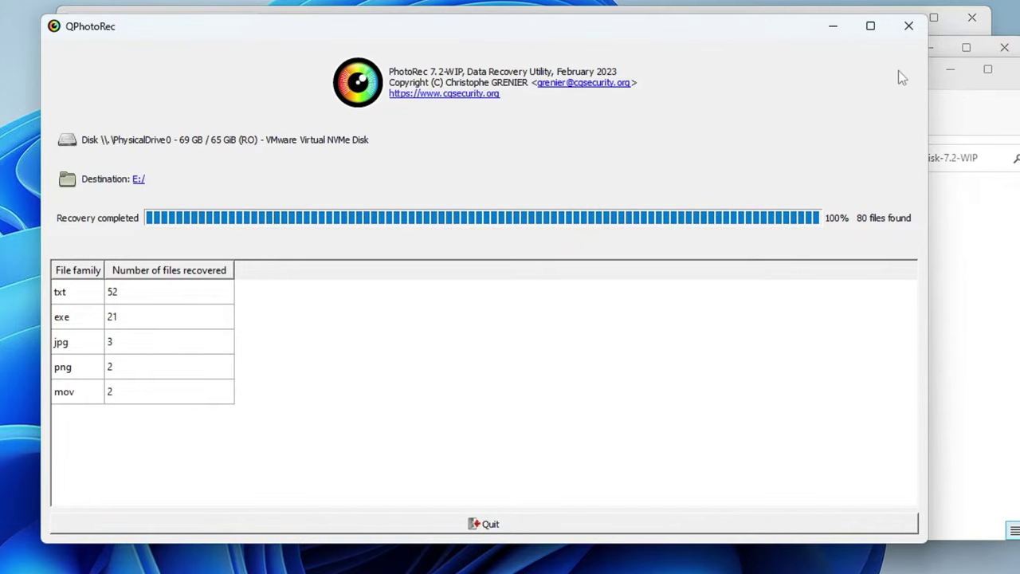
Close QPhotoRec and the testdisk window, then open recup_dir.1 on New Volume (E:).
{"action": "left_click", "coordinate": [908, 26]}
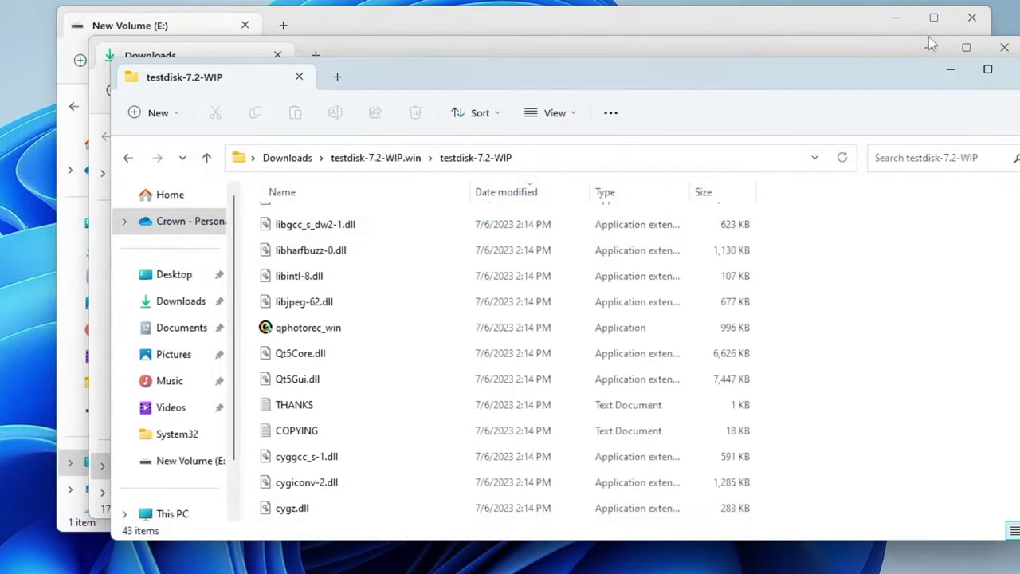
{"action": "left_click", "coordinate": [959, 73]}
{"action": "left_click", "coordinate": [825, 24]}
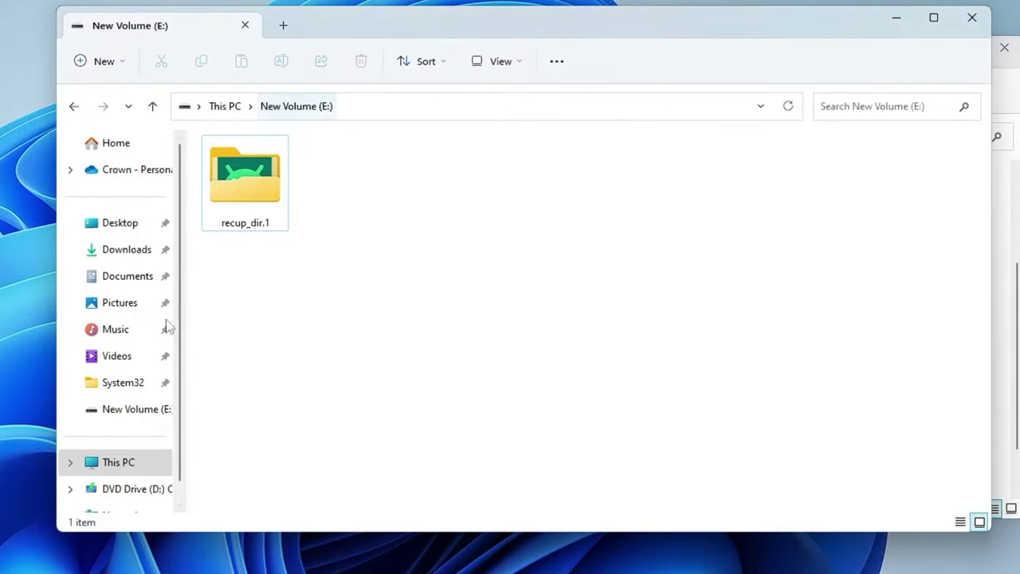
{"action": "left_click", "coordinate": [139, 462]}
{"action": "left_click", "coordinate": [673, 171]}
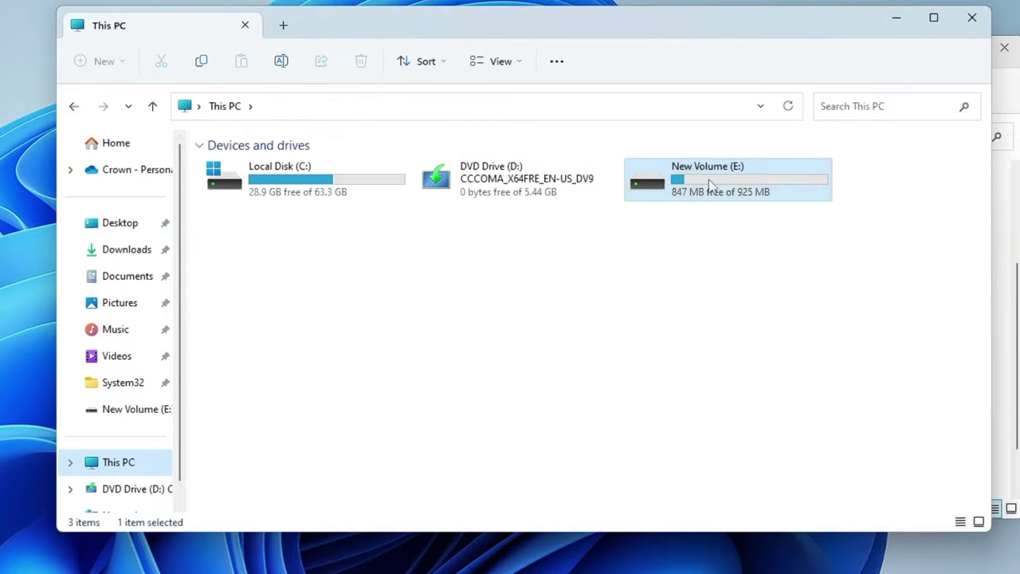
{"action": "double_click", "coordinate": [707, 184]}
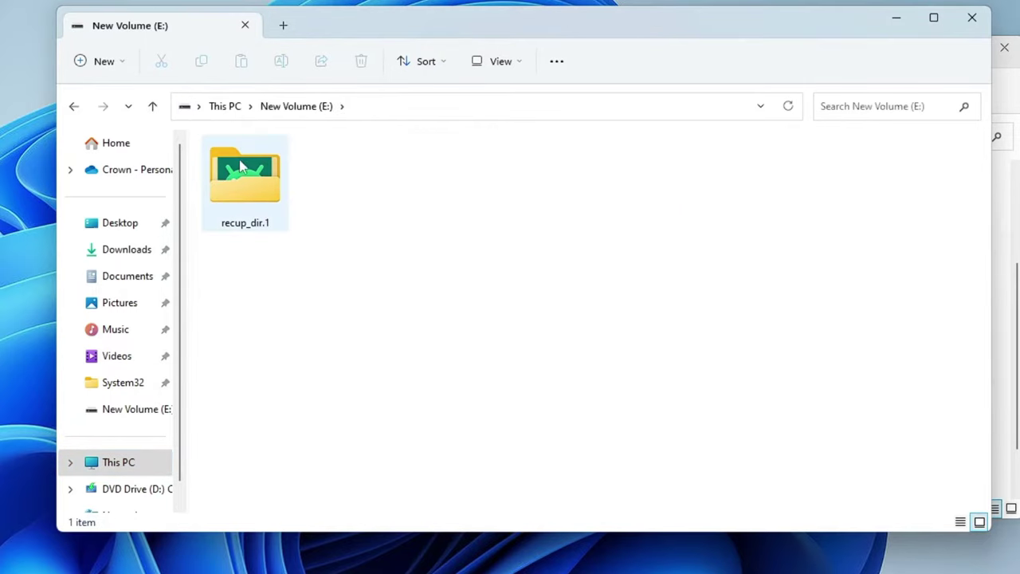
{"action": "double_click", "coordinate": [266, 195]}
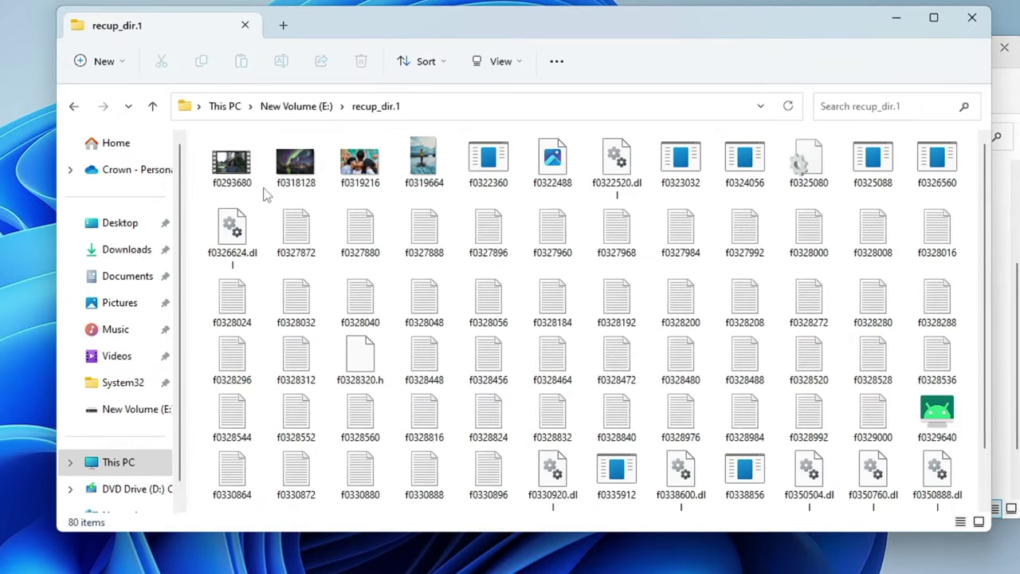
Inspect recovered photos f0319664, f0319216 and video f0293680.
{"action": "left_click", "coordinate": [396, 168]}
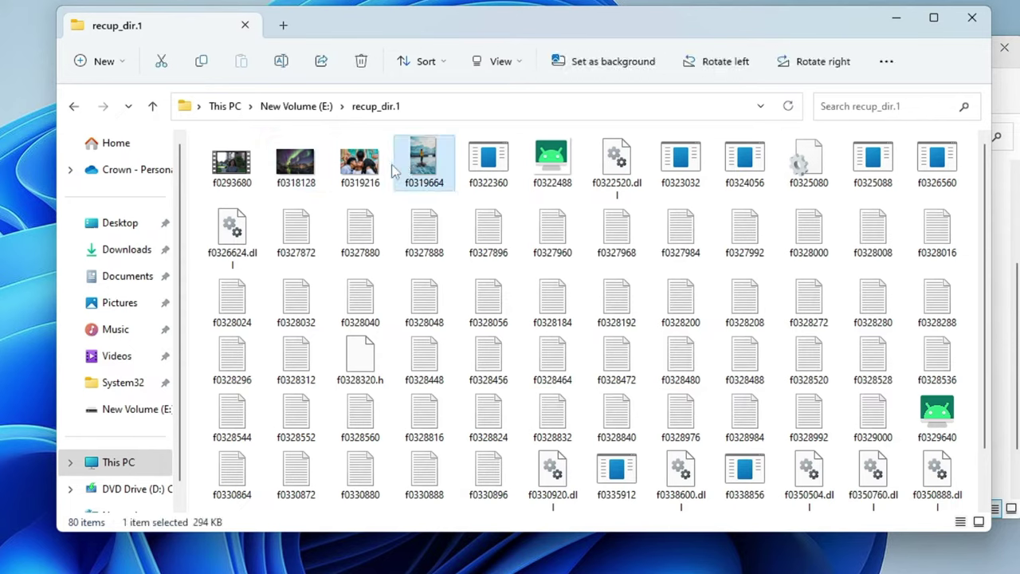
{"action": "left_click", "coordinate": [355, 177]}
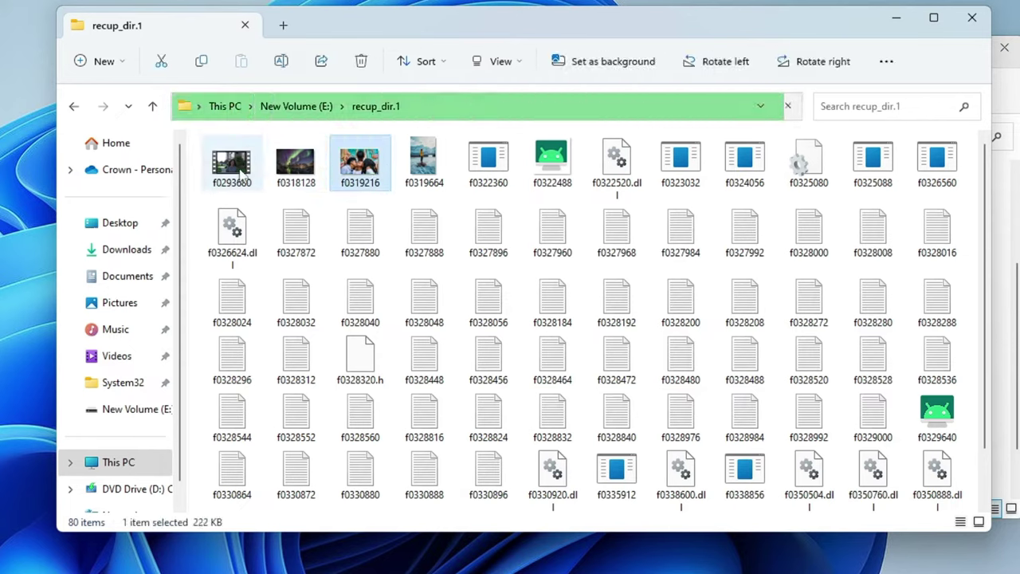
{"action": "left_click", "coordinate": [248, 168]}
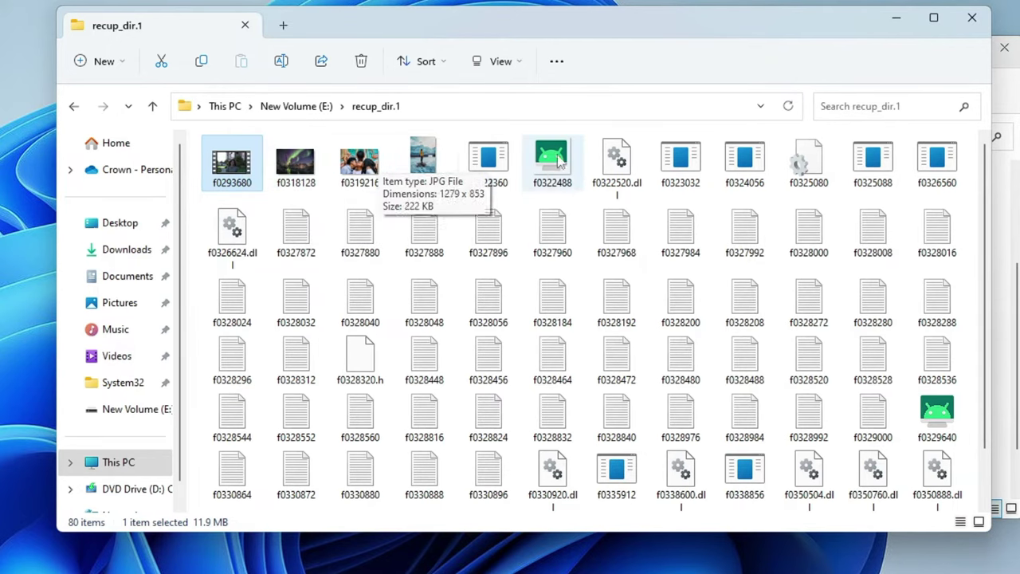
{"action": "scroll", "coordinate": [771, 363], "scroll_direction": "down", "scroll_amount": 1}
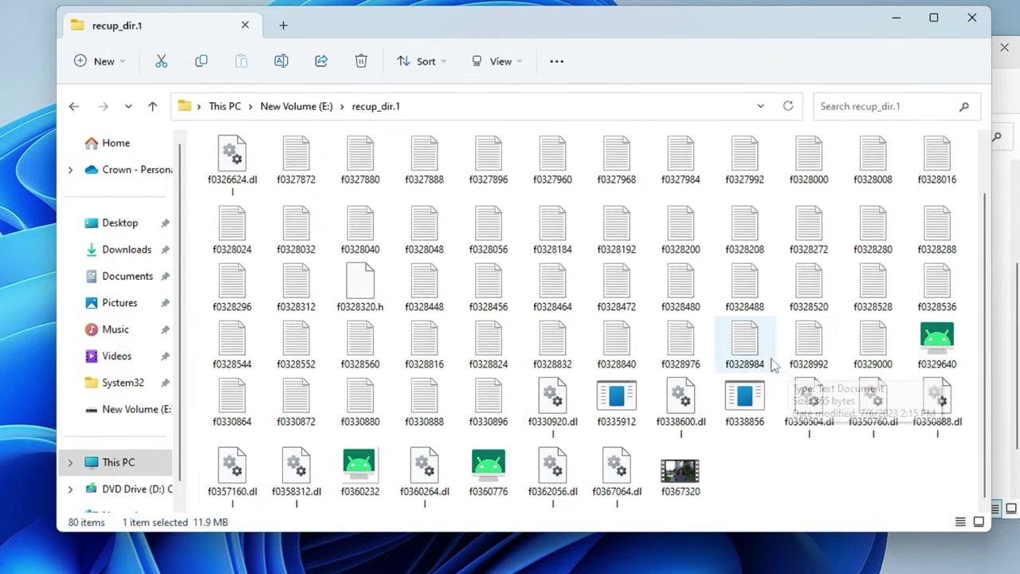
{"action": "scroll", "coordinate": [698, 338], "scroll_direction": "up", "scroll_amount": 1}
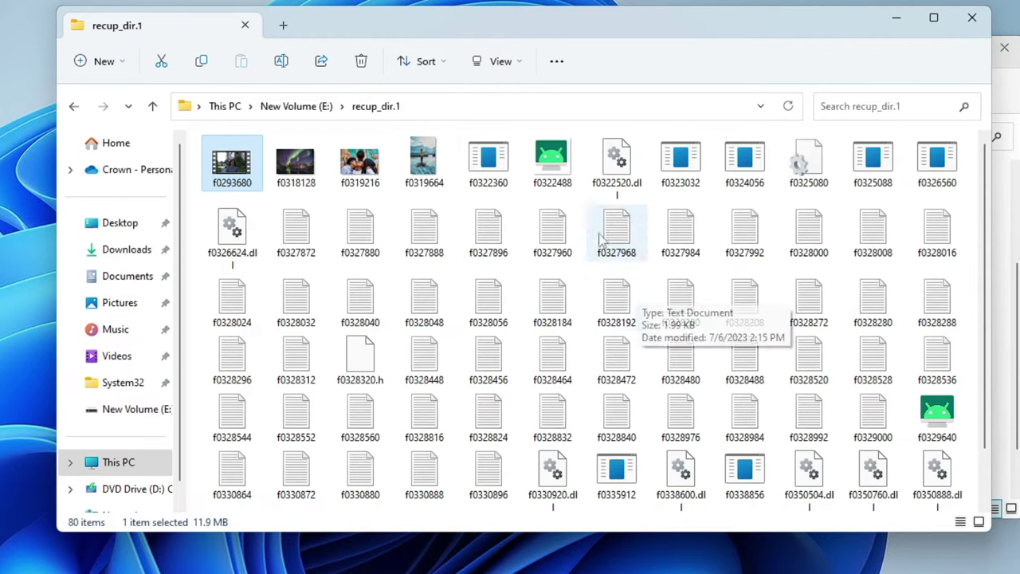
Delete every file from f0322360 to the end, then play recovered video f0293680.
{"action": "left_click", "coordinate": [490, 160]}
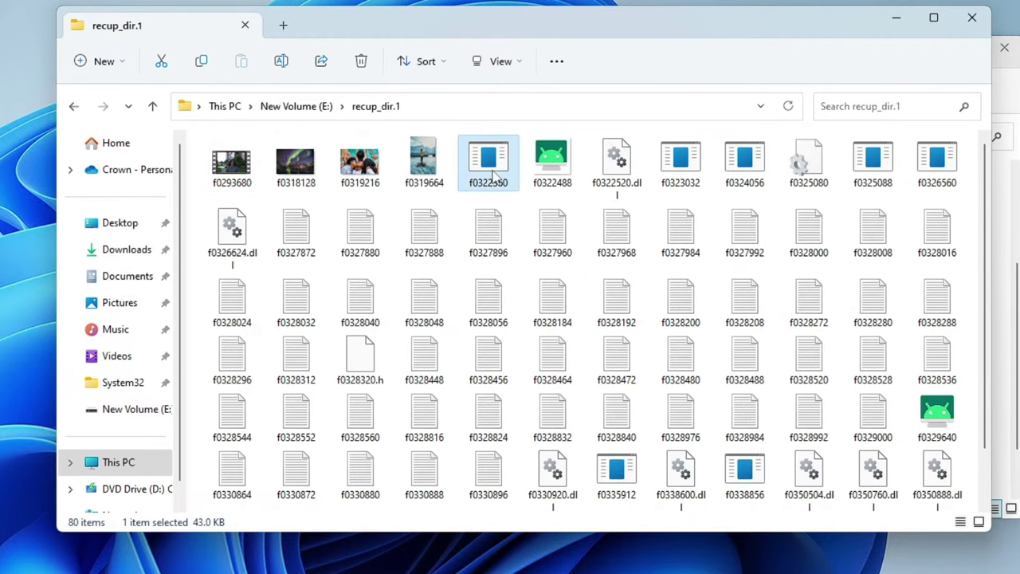
{"action": "key", "text": "shift+Right"}
{"action": "key", "text": "shift+Right"}
{"action": "key", "text": "shift+Right"}
{"action": "key", "text": "shift+Right"}
{"action": "key", "text": "shift+Right"}
{"action": "key", "text": "shift+Right"}
{"action": "key", "text": "shift+Right"}
{"action": "key", "text": "shift+Right"}
{"action": "key", "text": "shift+Right"}
{"action": "key", "text": "shift+Right"}
{"action": "key", "text": "shift+Right"}
{"action": "key", "text": "shift+Right"}
{"action": "key", "text": "shift+Right"}
{"action": "key", "text": "shift+Right"}
{"action": "key", "text": "shift+Right"}
{"action": "key", "text": "shift+End"}
{"action": "key", "text": "Delete"}
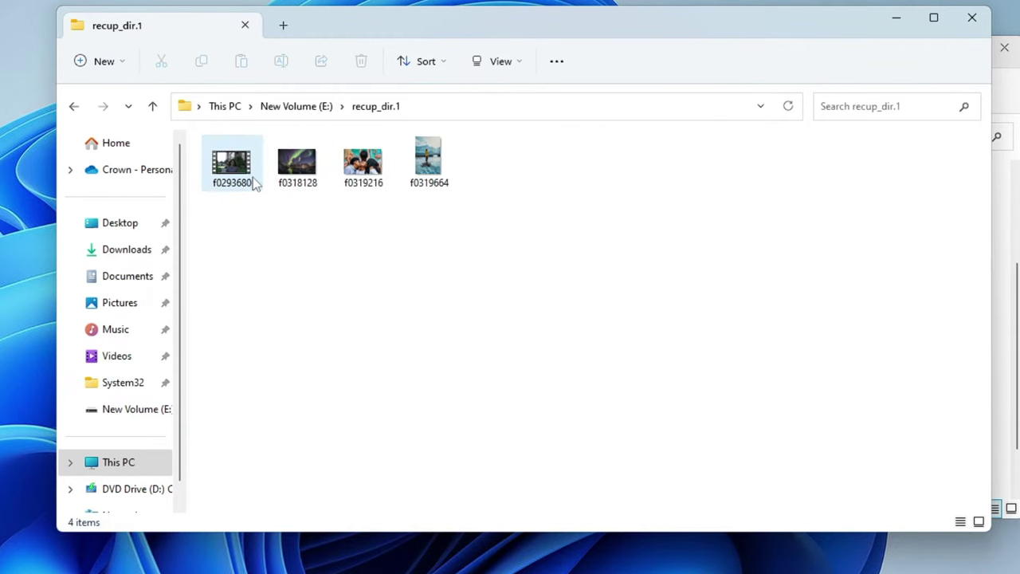
{"action": "left_click", "coordinate": [255, 183]}
{"action": "left_click", "coordinate": [319, 170]}
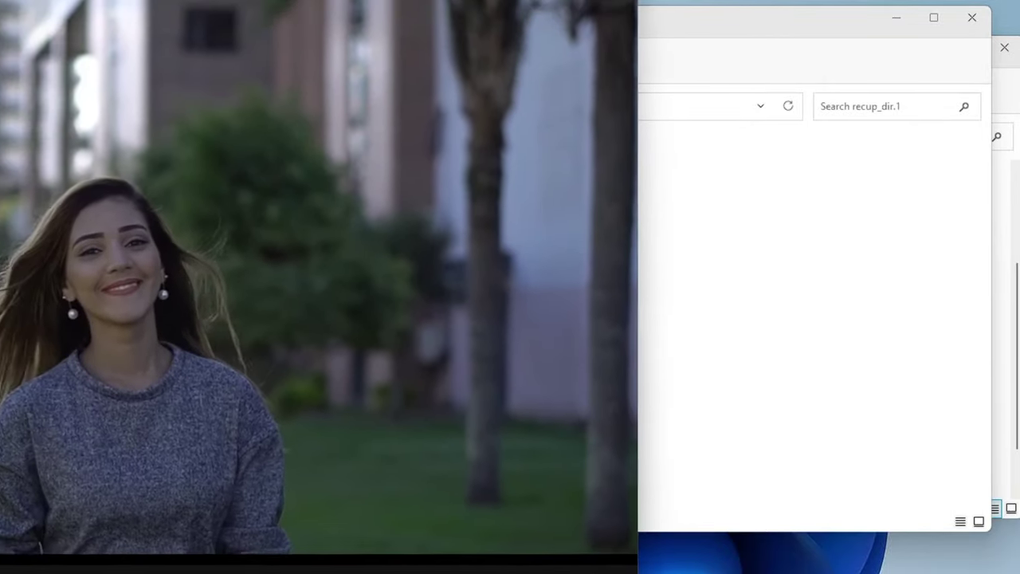
View recovered aurora photo f0318128, then close the viewer.
{"action": "double_click", "coordinate": [307, 165]}
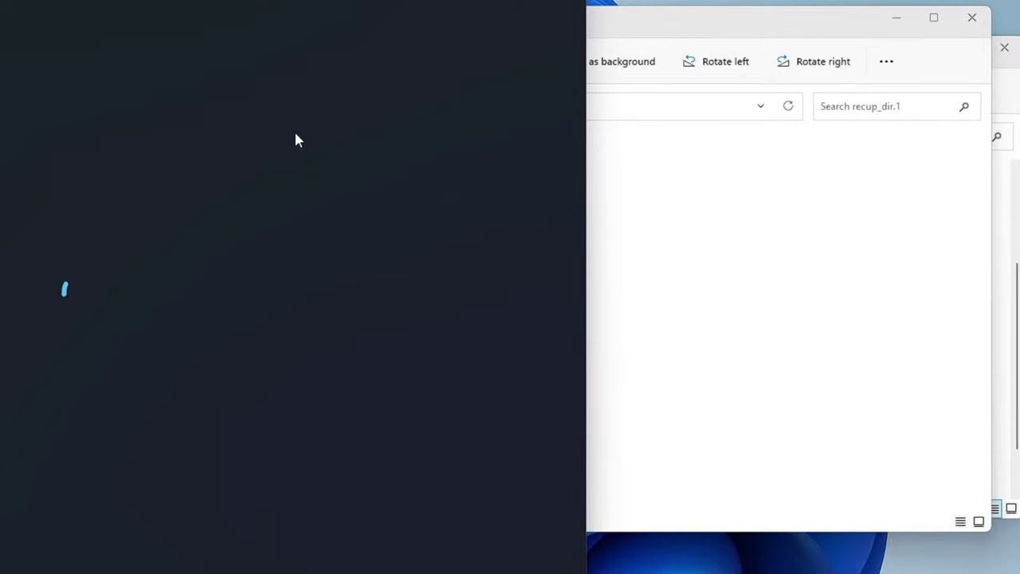
{"action": "key", "text": "alt+F4"}
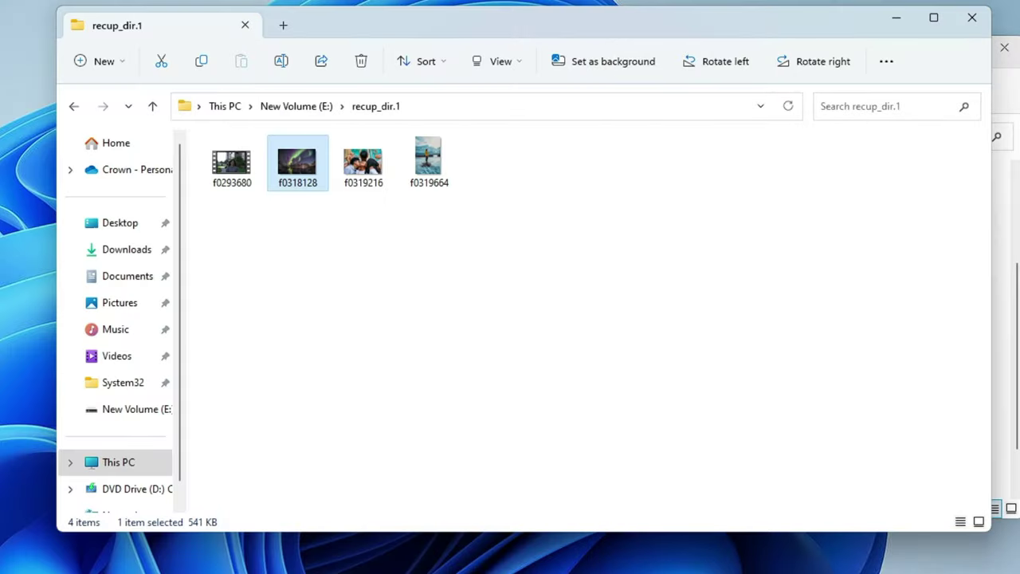